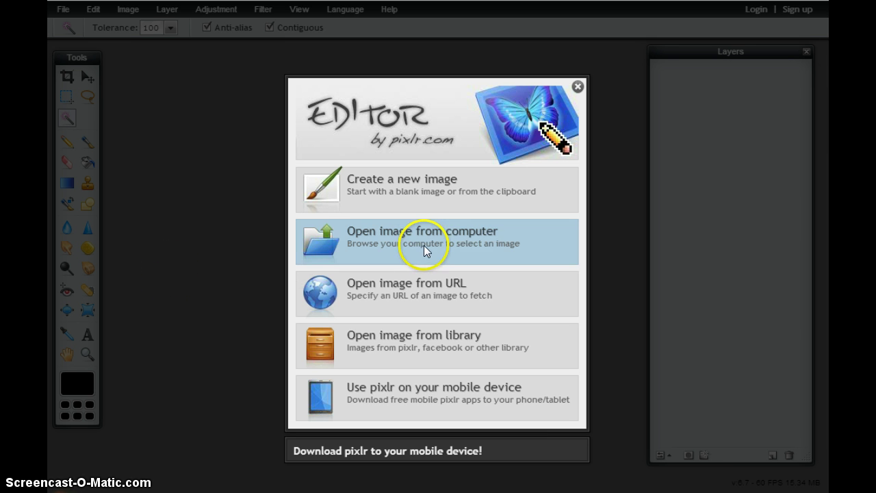
- Open flower1 from the Pixlr Tutorials folder on the computer
left_click(401, 245)
double_click(533, 182)
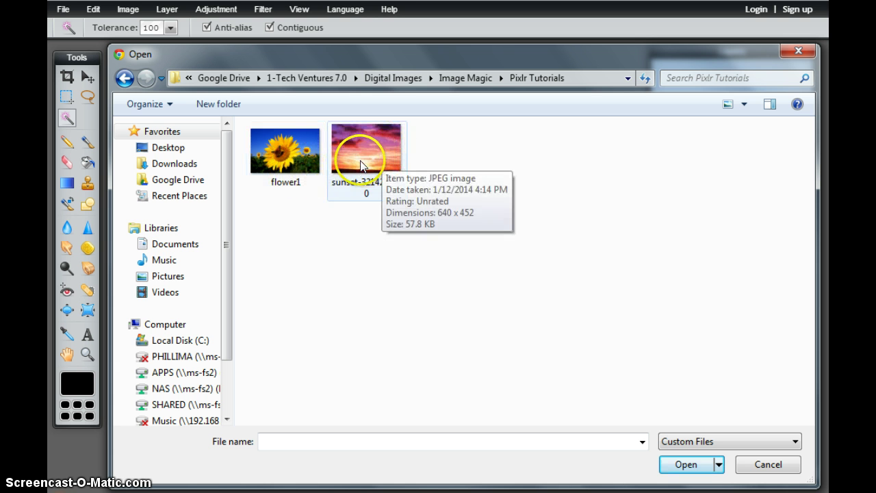
left_click(296, 159)
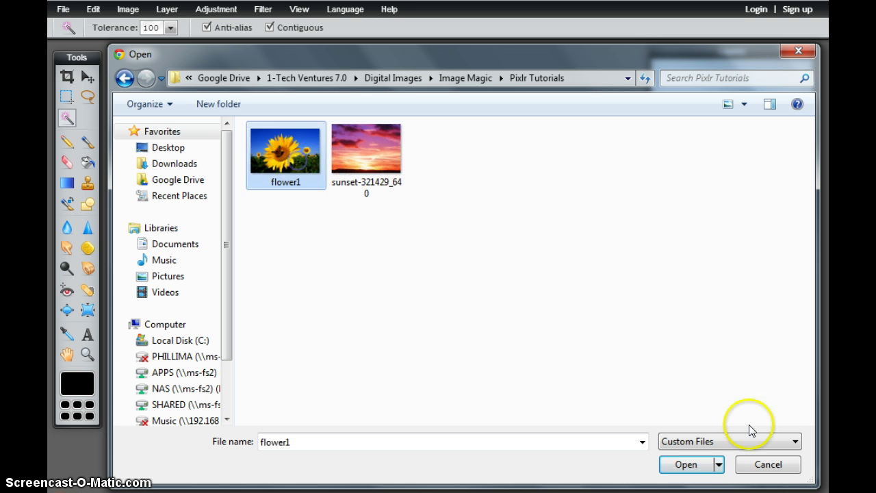
left_click(698, 464)
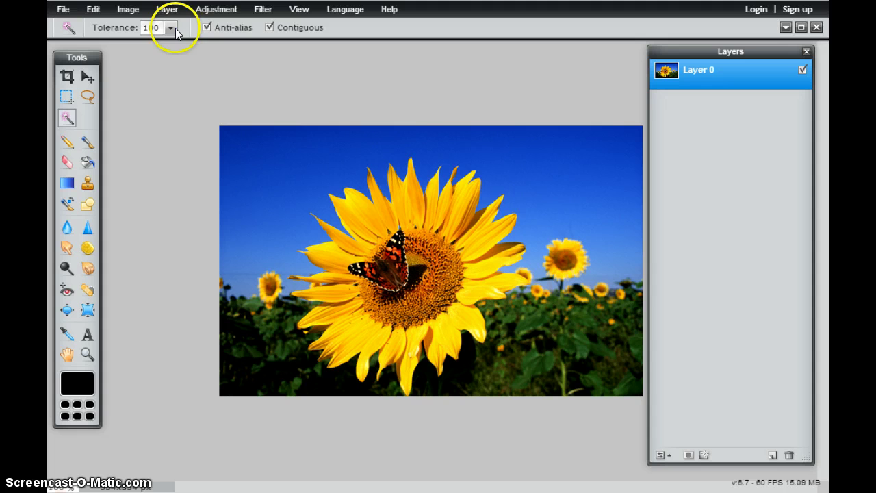
- Magic-wand select the blue sky, deselect, then select the sky again
left_click(247, 154)
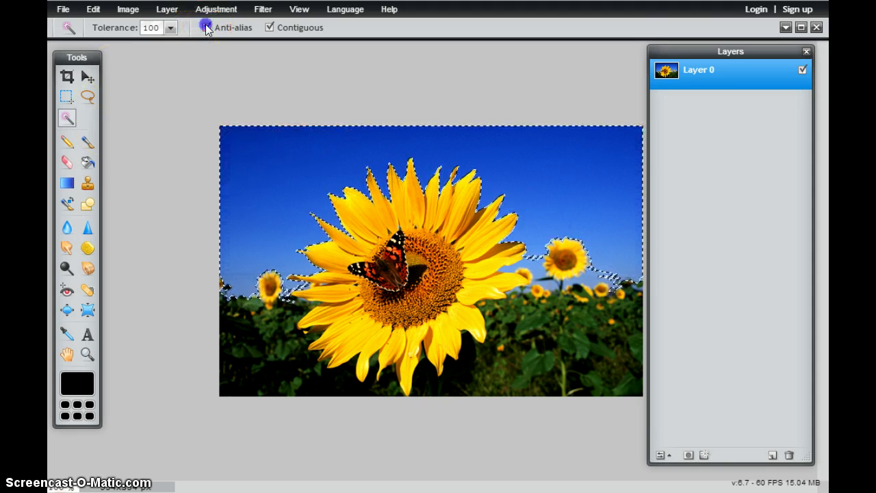
left_click(225, 114)
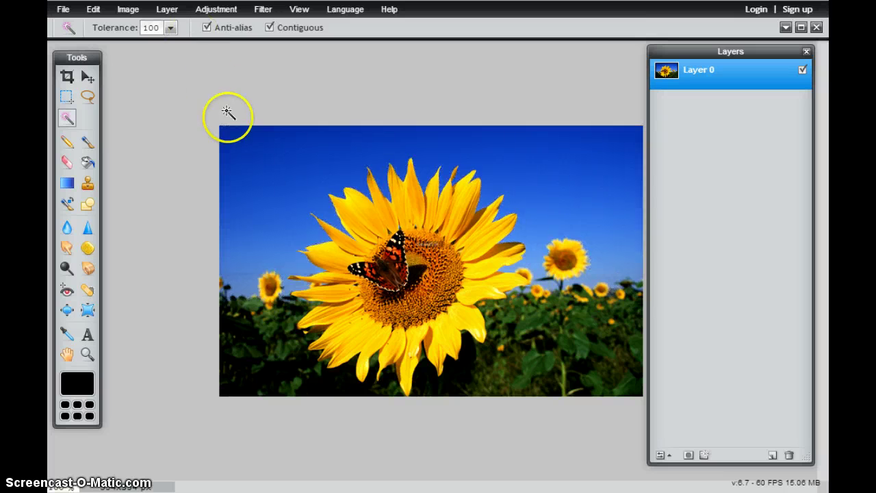
left_click(233, 147)
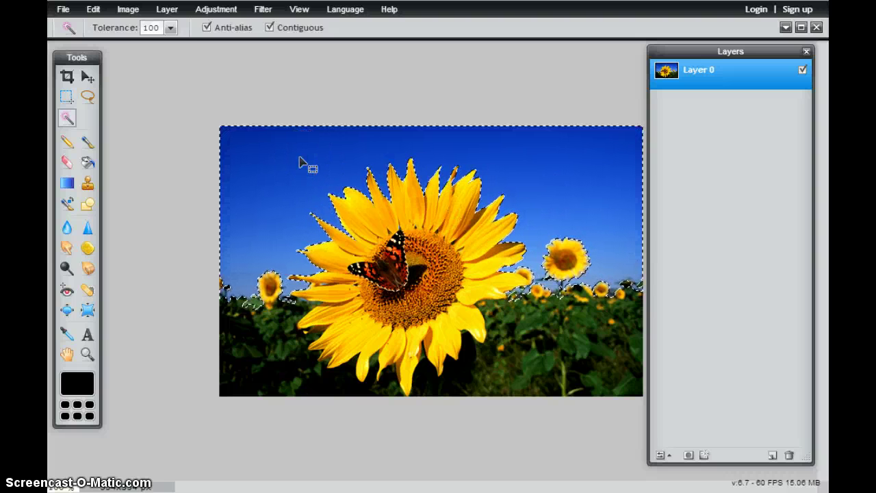
- Delete the selected sky to transparency and drop the selection
key("Delete")
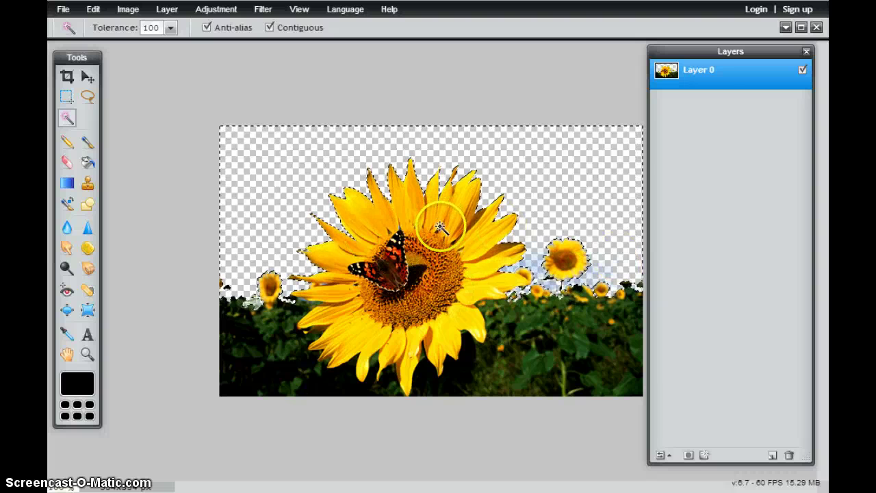
key("ctrl+d")
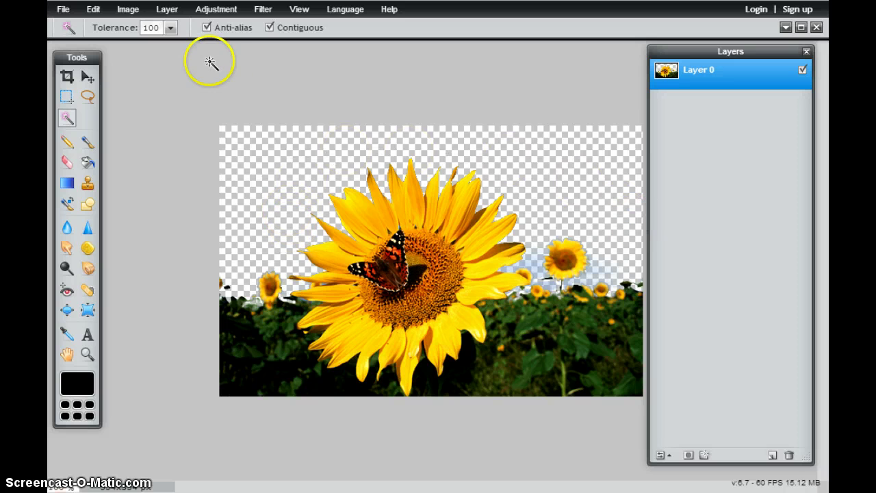
- Open the sunset photo as a new layer via Layer > Open image as layer
left_click(165, 11)
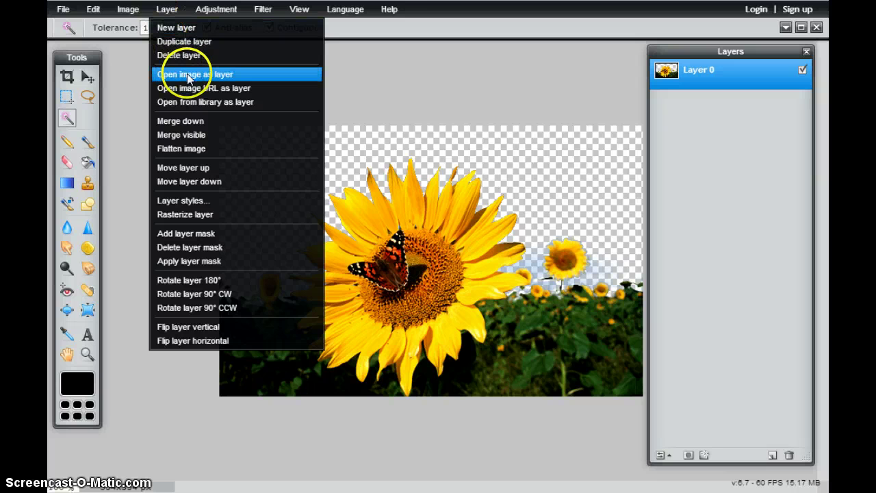
left_click(63, 10)
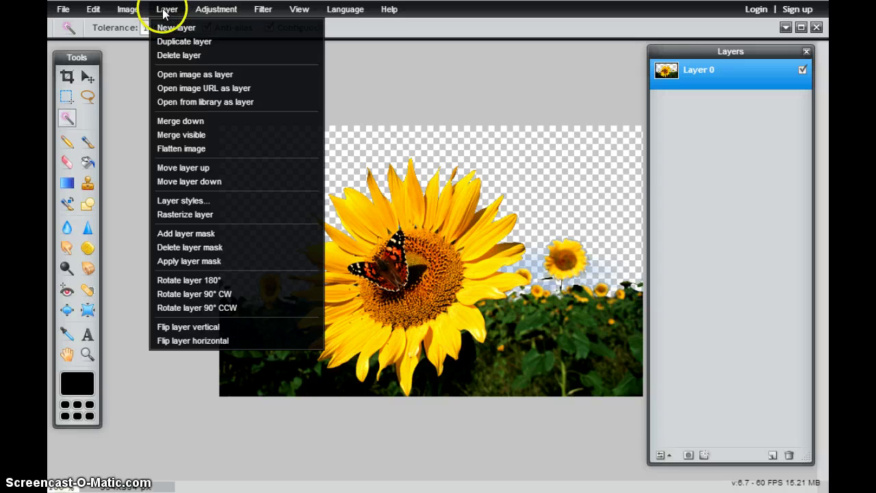
left_click(203, 76)
left_click(364, 157)
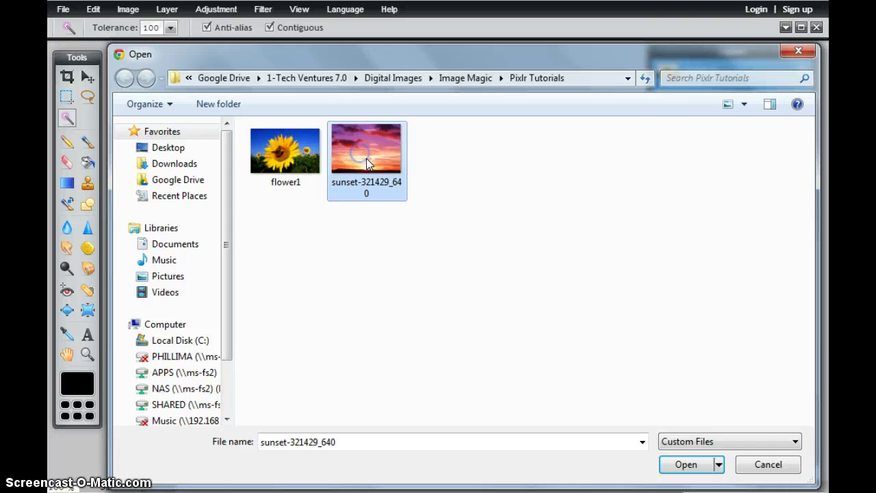
left_click(686, 465)
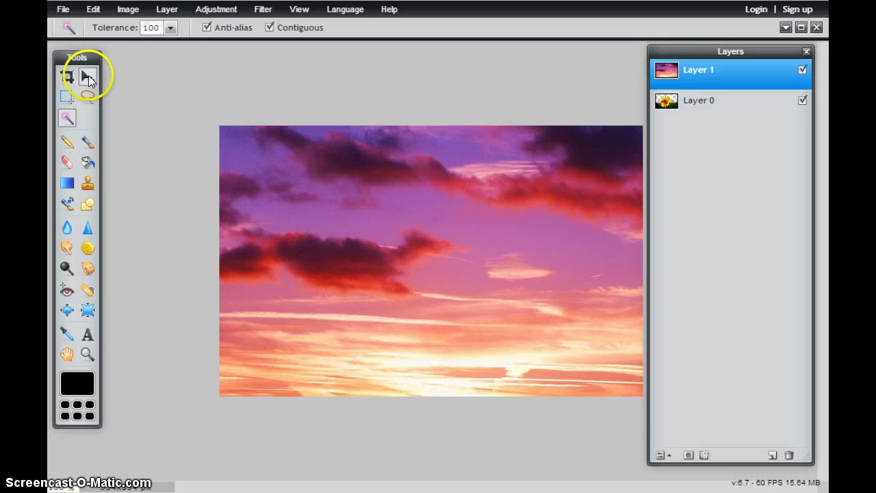
- Free-transform the sunset layer smaller, then move it up to reveal the field below
left_click(88, 75)
mouse_move(557, 185)
left_mouse_down()
mouse_move(478, 154)
mouse_move(555, 194)
left_mouse_up()
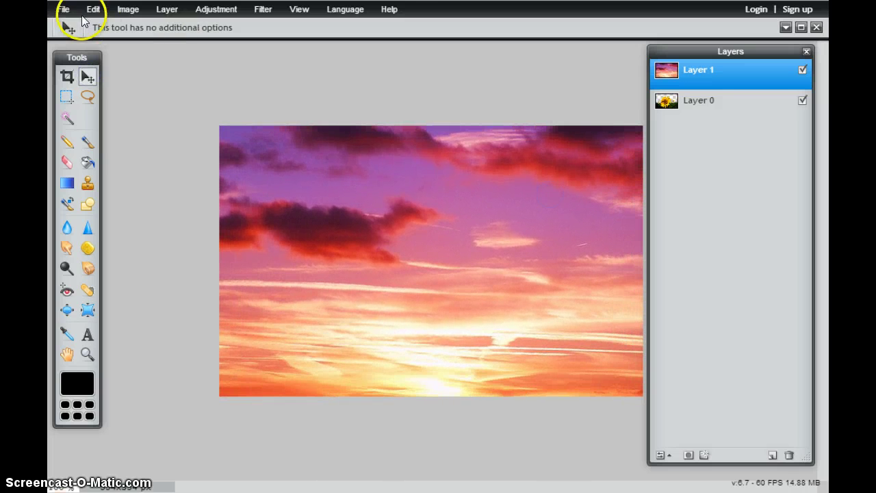
left_click(91, 10)
left_click(112, 121)
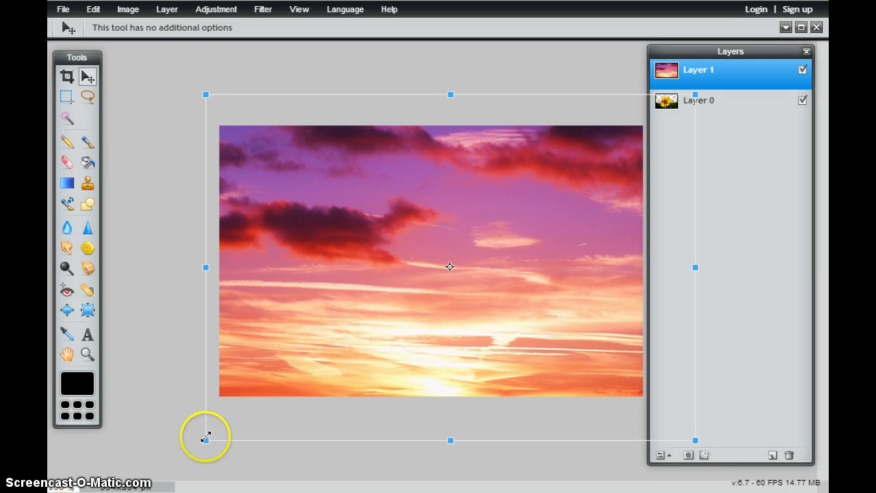
mouse_move(206, 440)
left_mouse_down()
mouse_move(251, 367)
mouse_move(202, 414)
mouse_move(213, 423)
mouse_move(203, 416)
left_mouse_up()
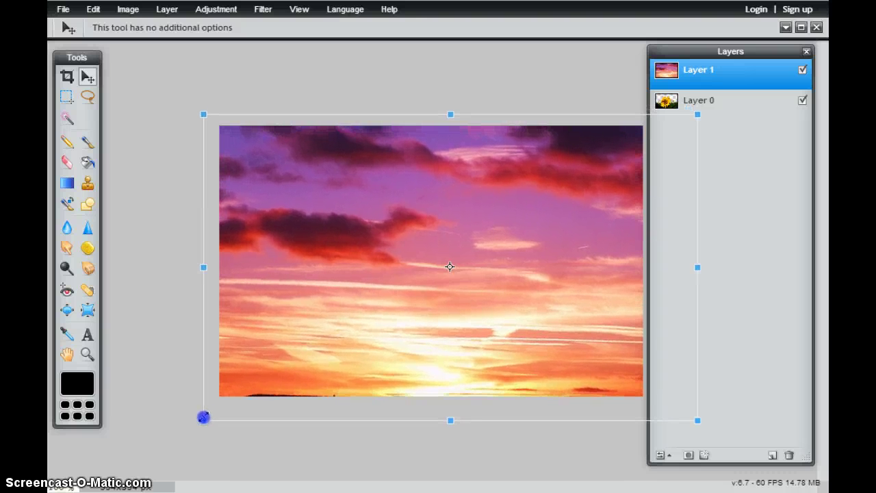
left_click(415, 266)
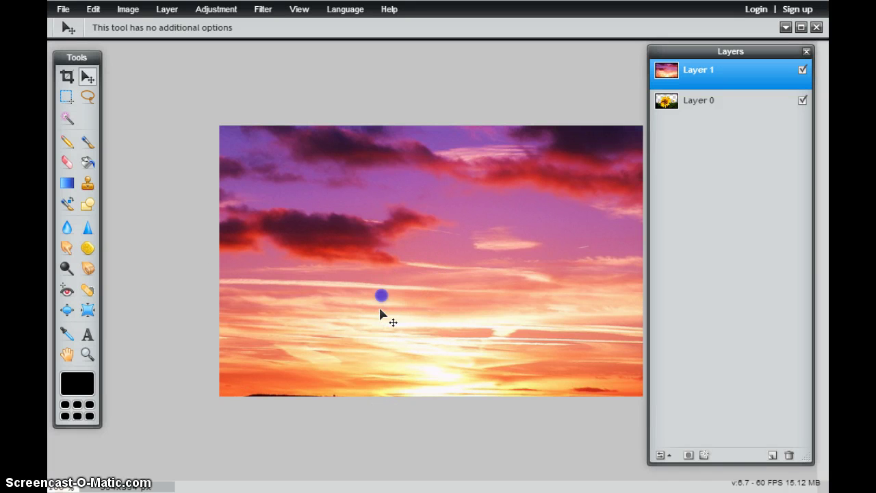
left_click_drag(380, 310, 379, 272)
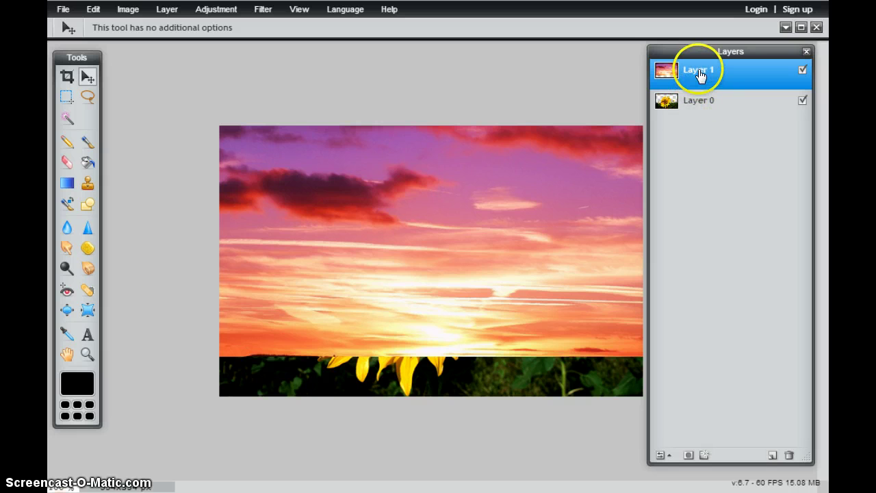
- Drag Layer 1 (sunset) below Layer 0 in the Layers panel
left_click_drag(699, 92, 698, 118)
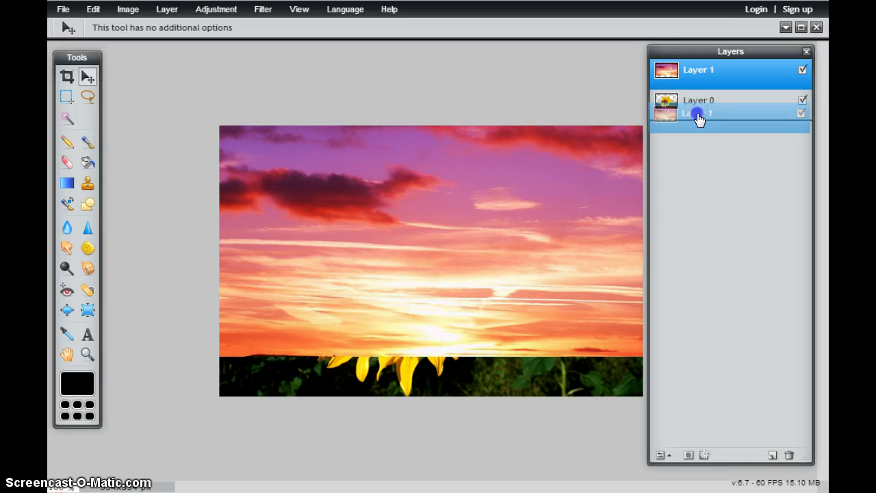